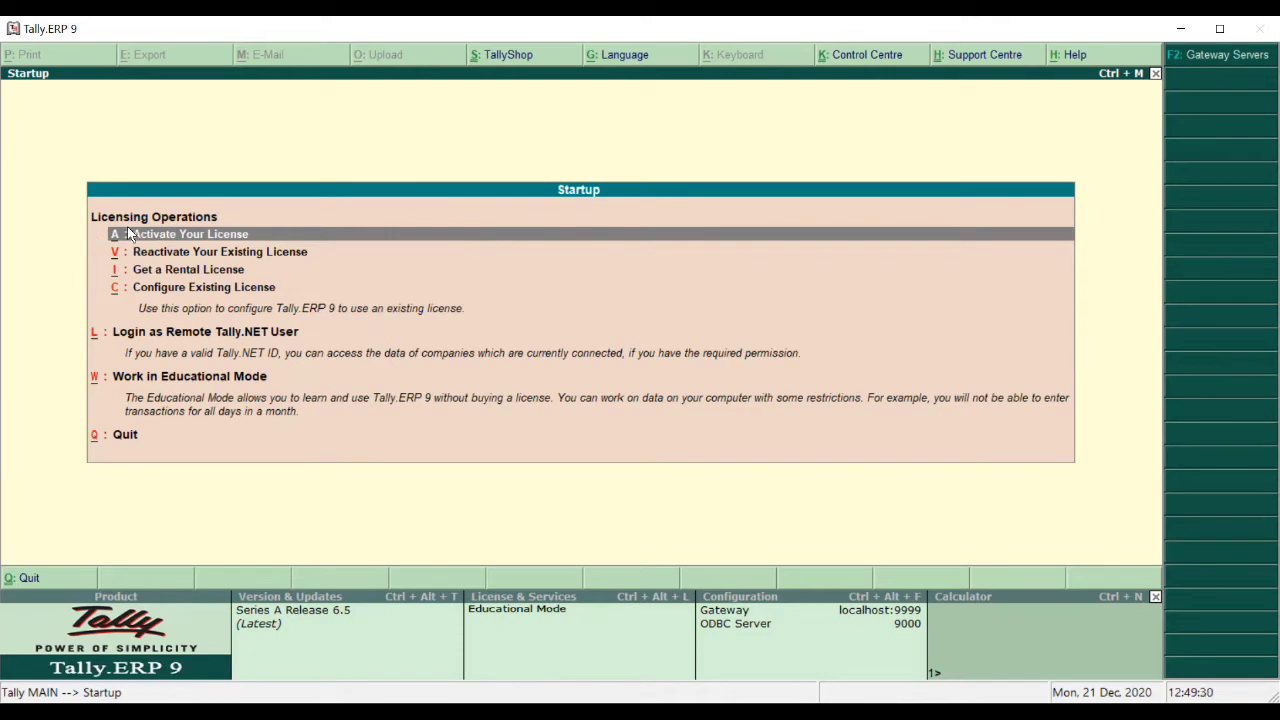
# Step: Start Tally.ERP 9 in Educational Mode from the startup Licensing Operations list
pyautogui.press('Down')
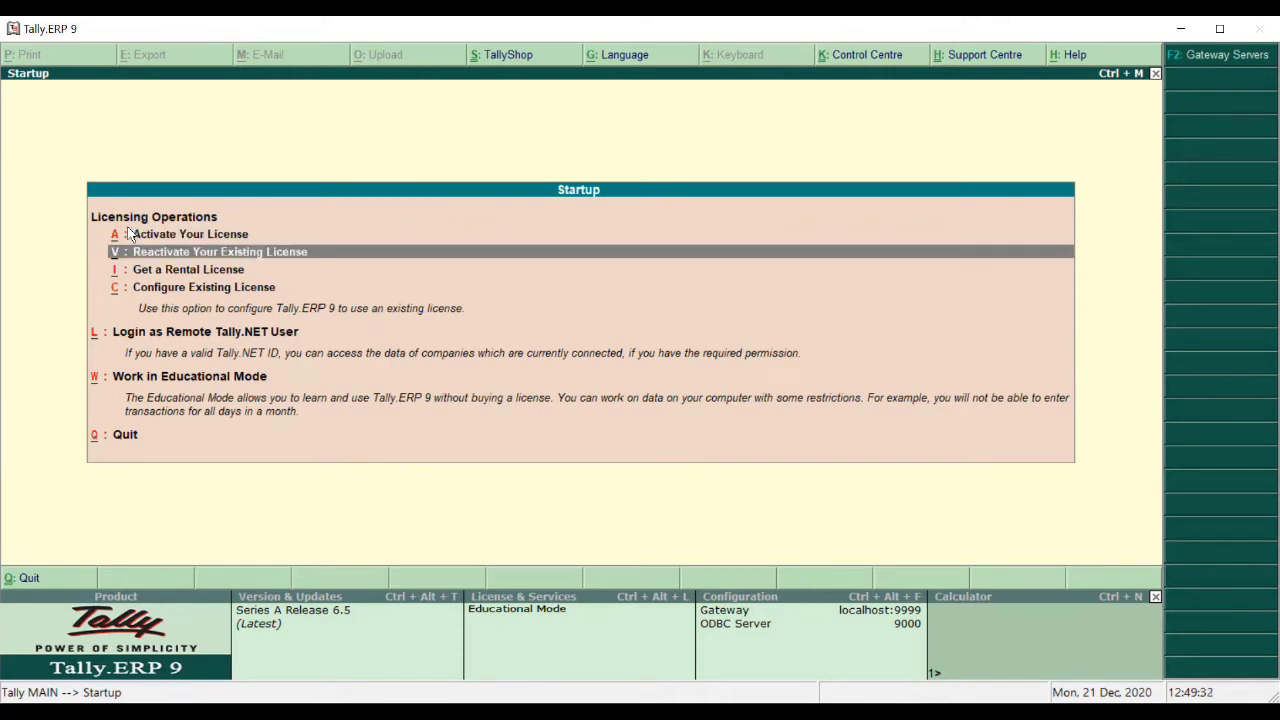
pyautogui.press('Down')
pyautogui.press('Down')
pyautogui.press('Down')
pyautogui.press('Down')
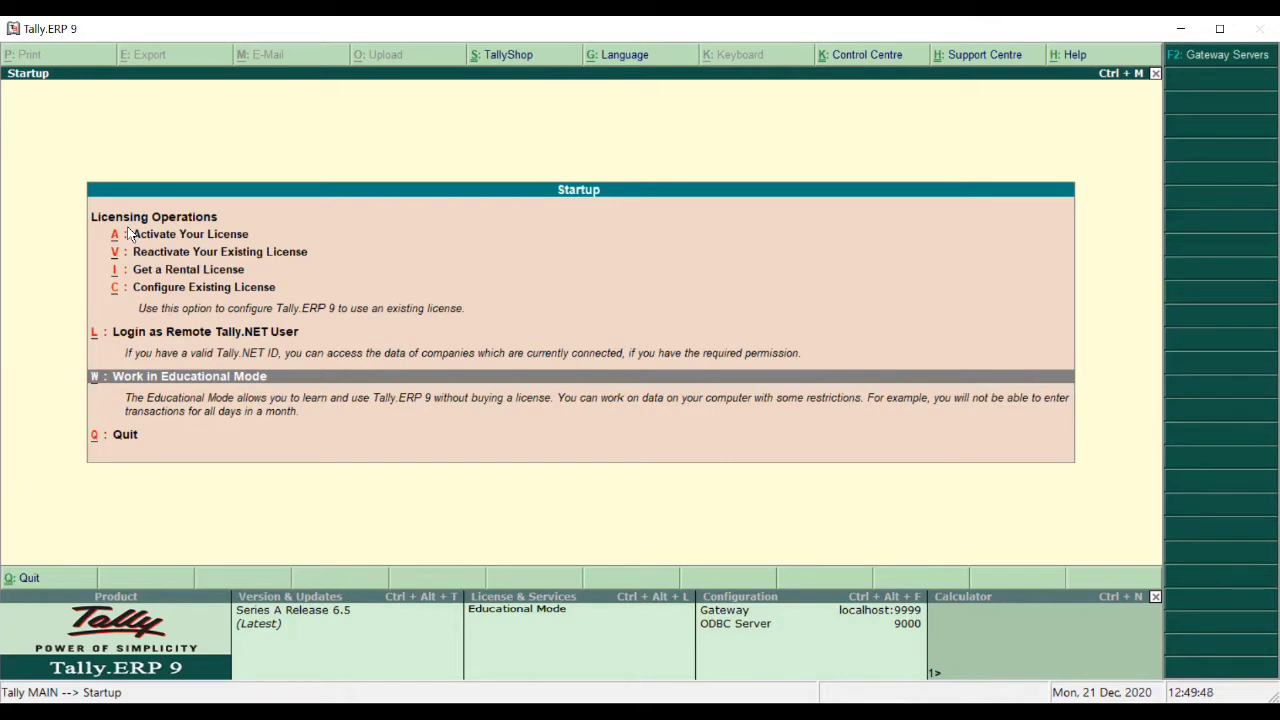
pyautogui.press('Return')
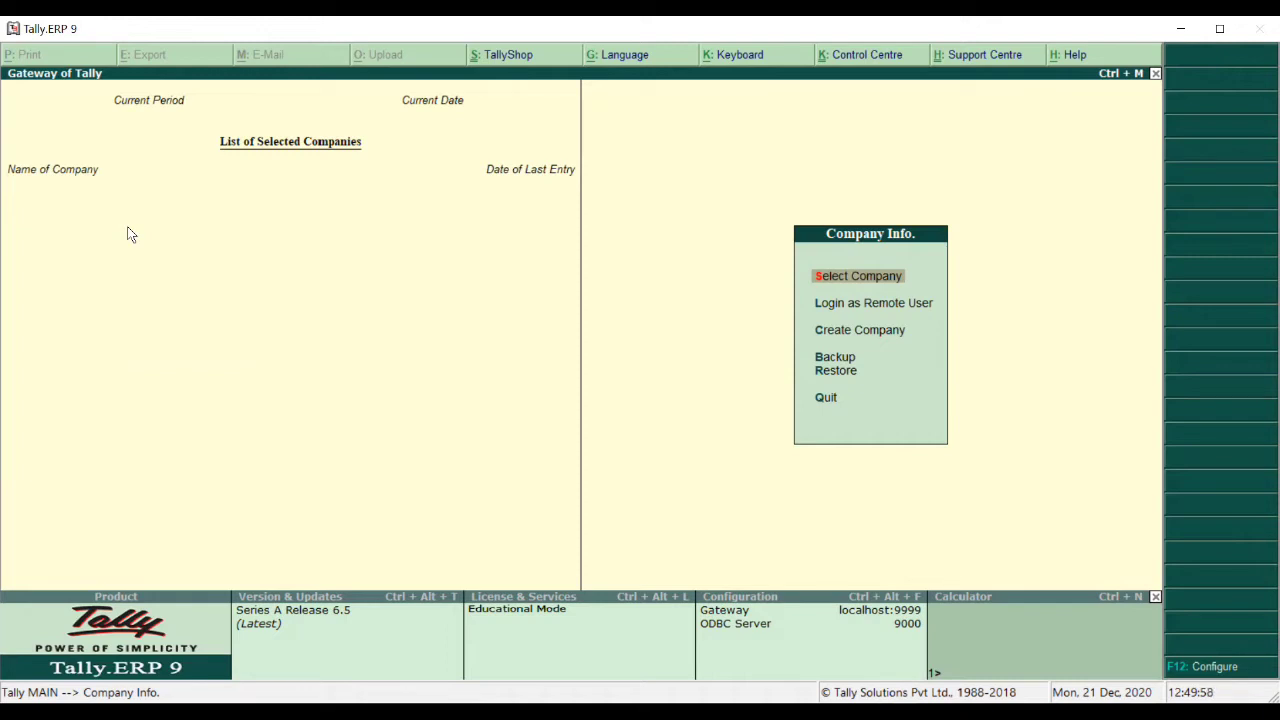
# Step: Choose Create Company from the Gateway of Tally's Company Info menu
pyautogui.press('Down')
pyautogui.press('Down')
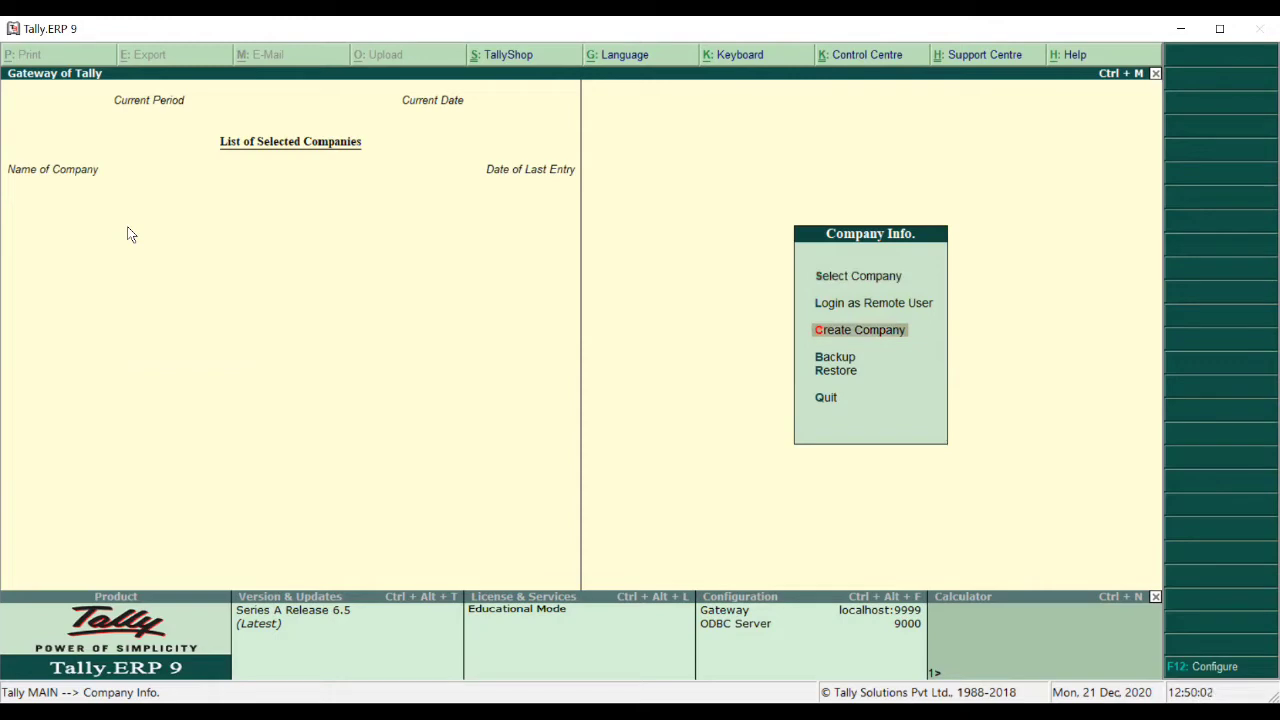
pyautogui.press('Return')
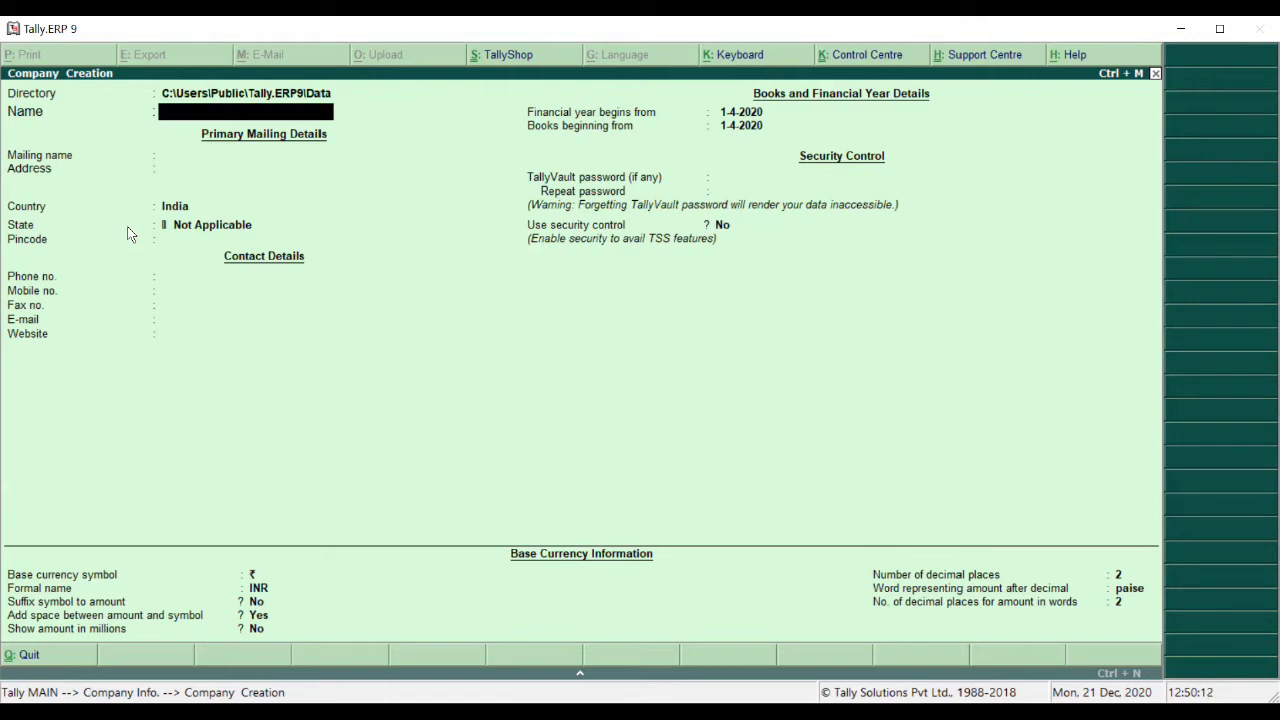
# Step: Set the company Directory field to 'Tally ERP 9 with GST'
pyautogui.press('Up')
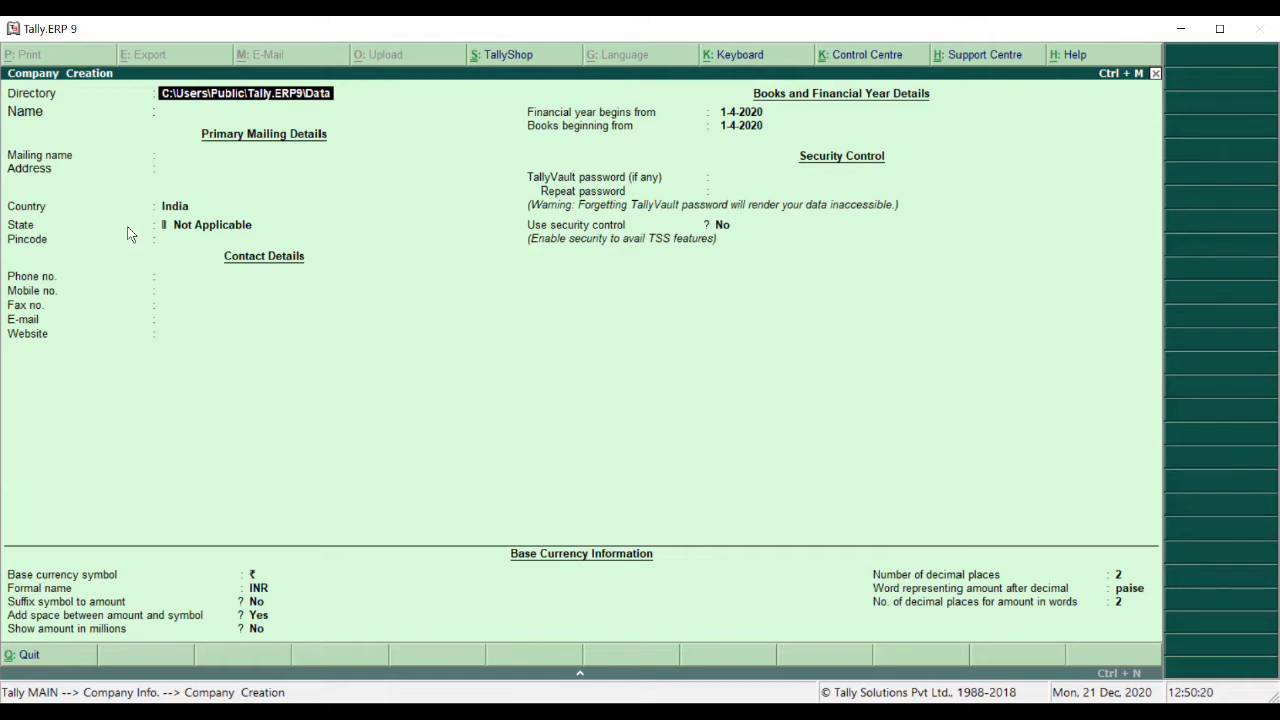
pyautogui.write('Ta')
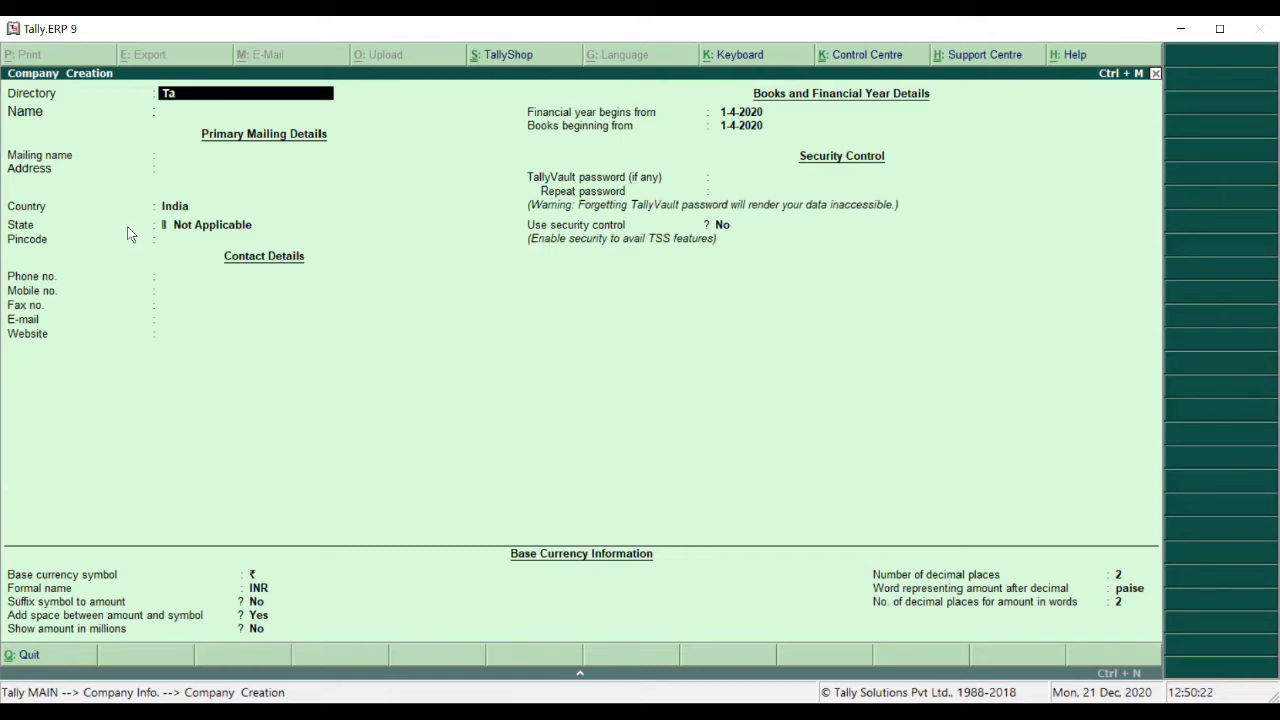
pyautogui.write('lly ERP 9 with GST')
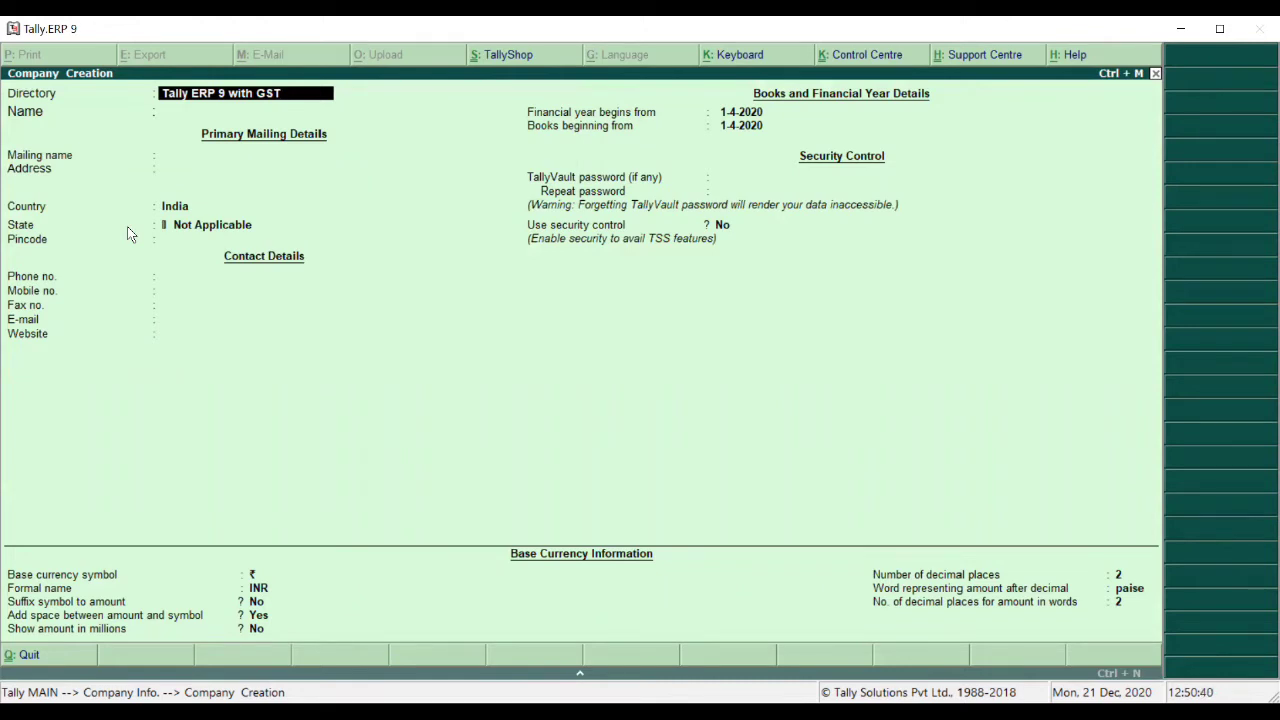
pyautogui.press('Return')
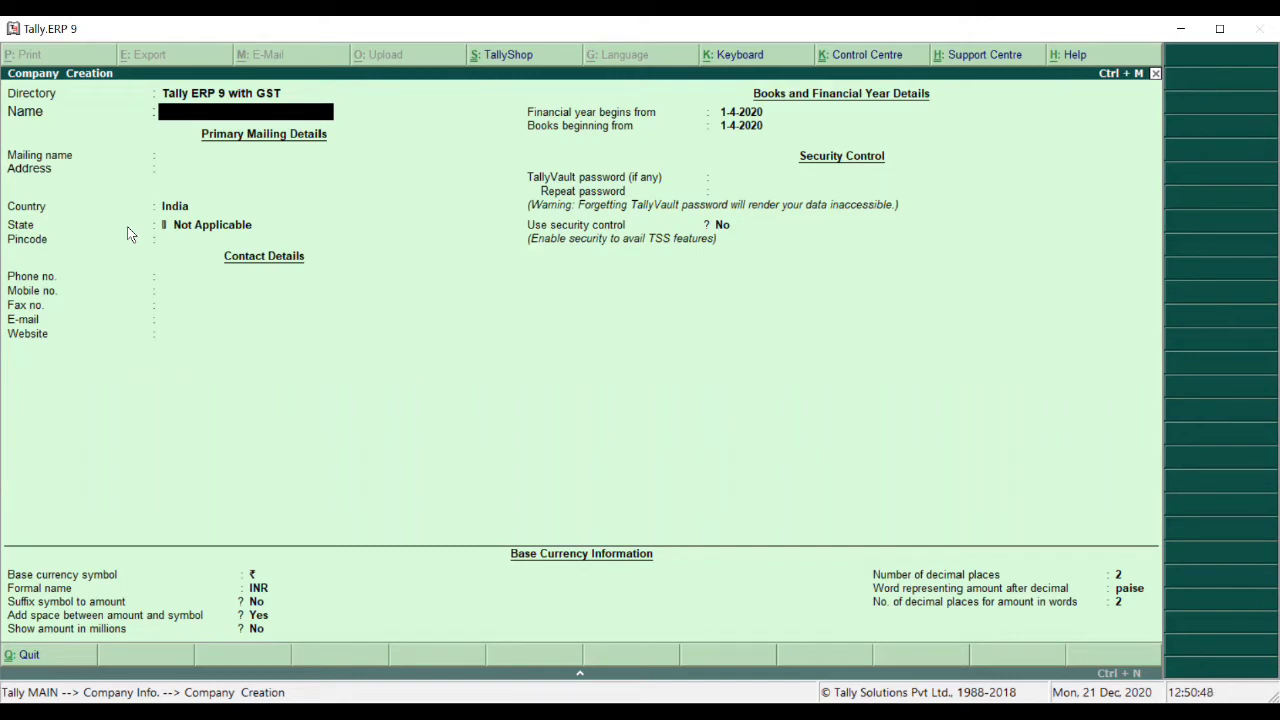
# Step: Name the company 'ERP Ltd' and keep ERP Ltd as its mailing name
pyautogui.write('ERP Ltd')
pyautogui.press('Return')
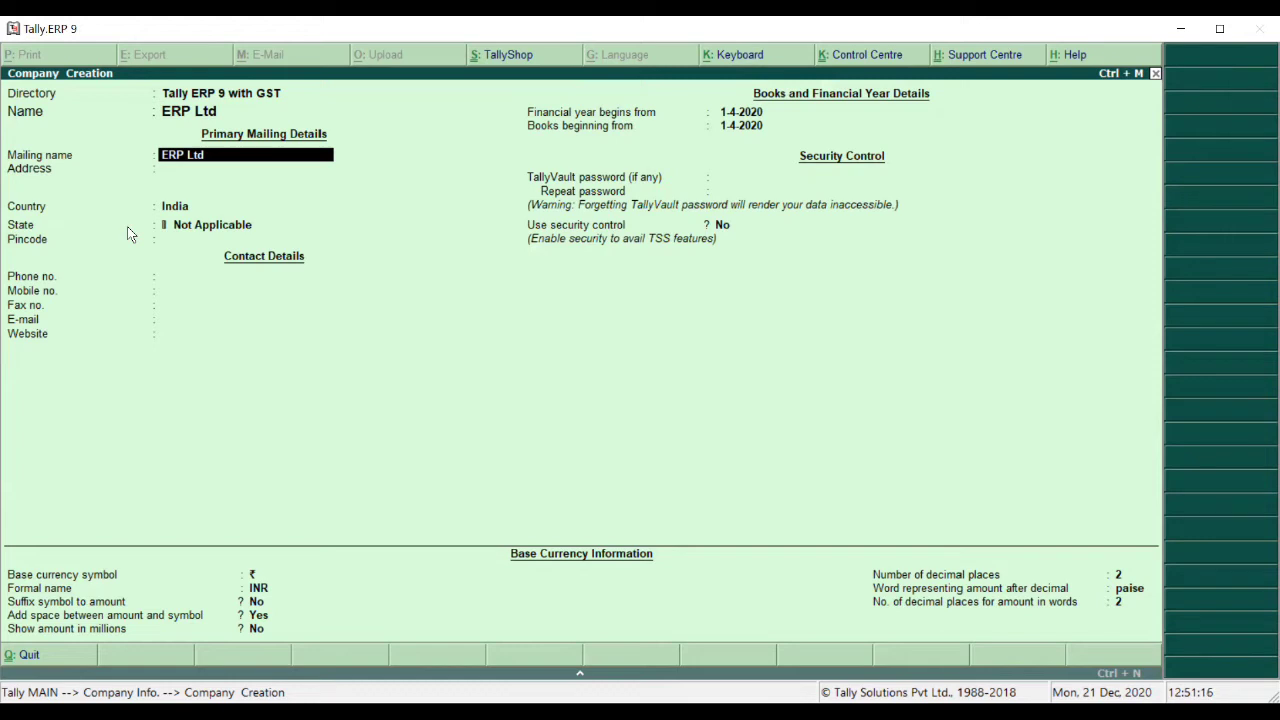
pyautogui.press('Return')
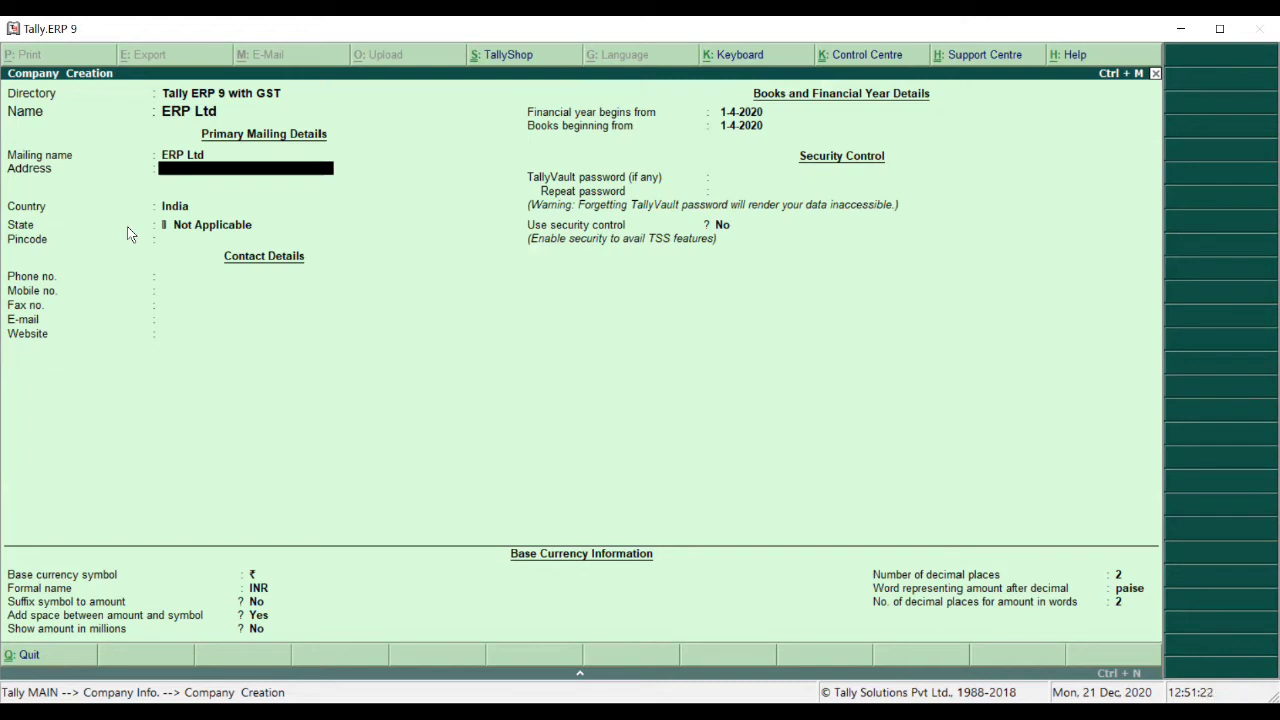
# Step: Enter the company's street address as the first address line
pyautogui.write('Main Road Puthu')
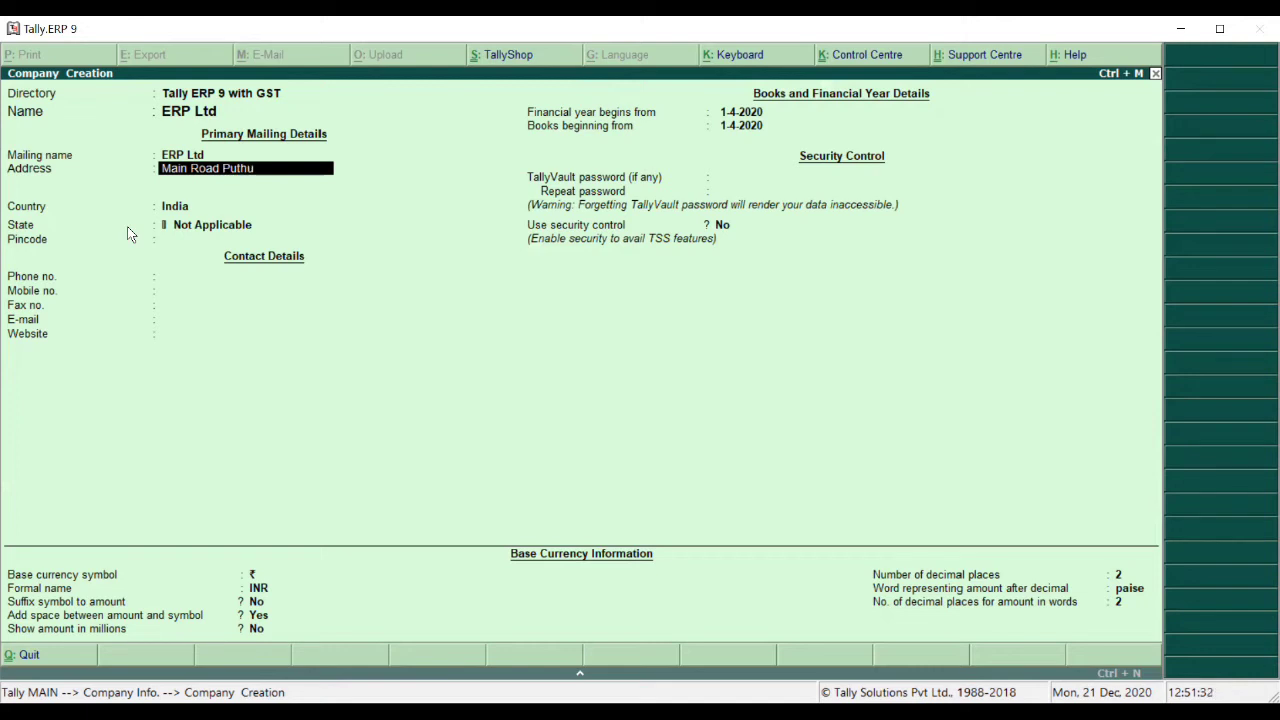
pyautogui.write('r Trichy')
pyautogui.press('Return')
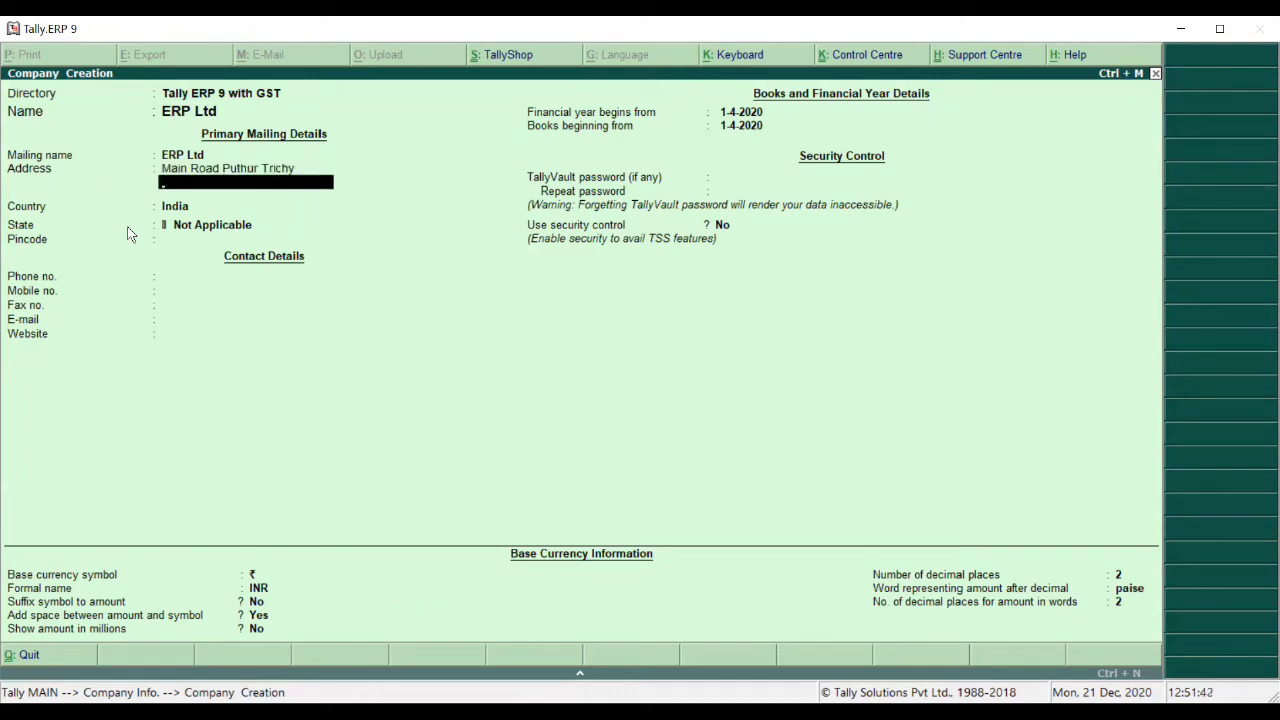
pyautogui.press('Return')
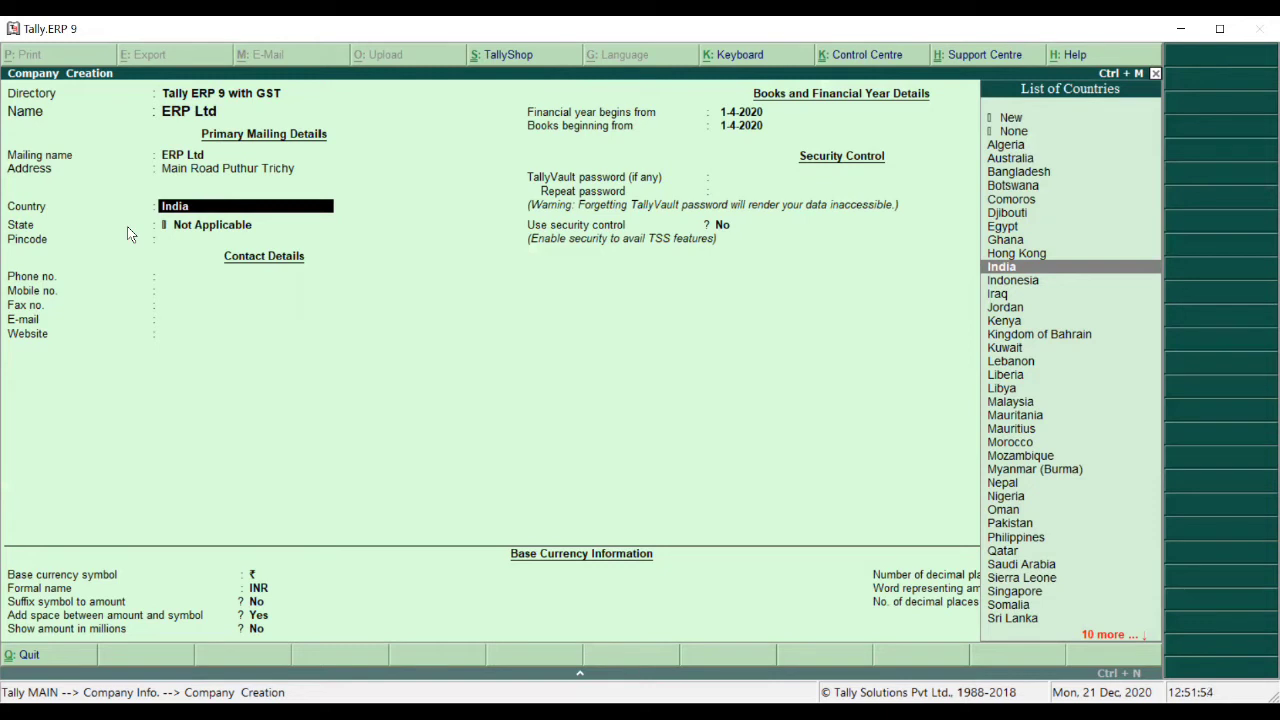
# Step: Keep India as country, select Tamil Nadu as state, and enter the postal pincode
pyautogui.press('Return')
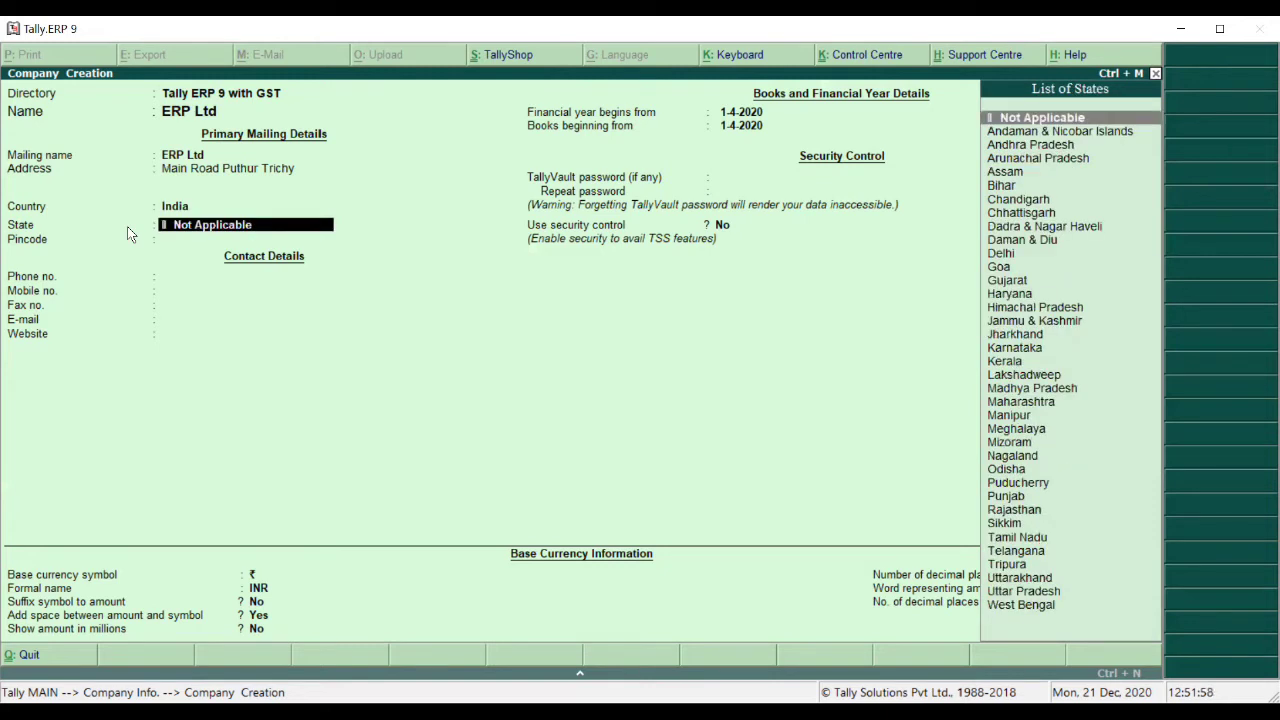
pyautogui.write('T')
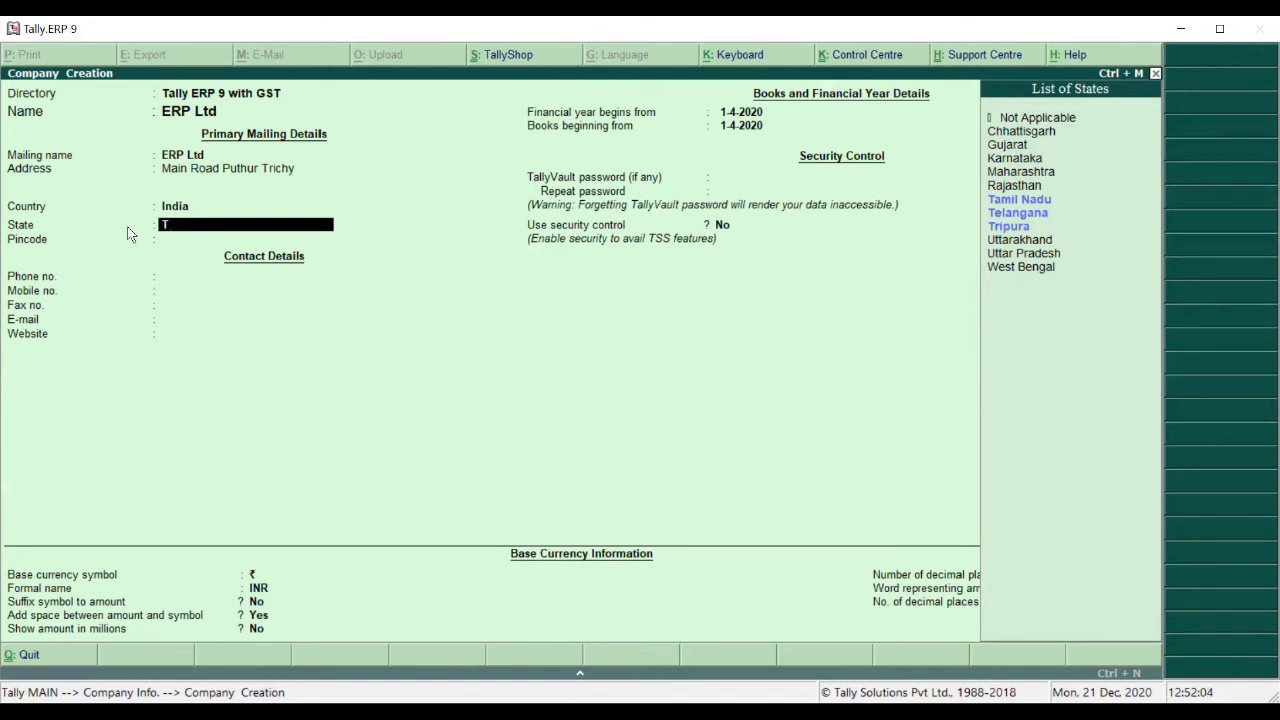
pyautogui.write('a')
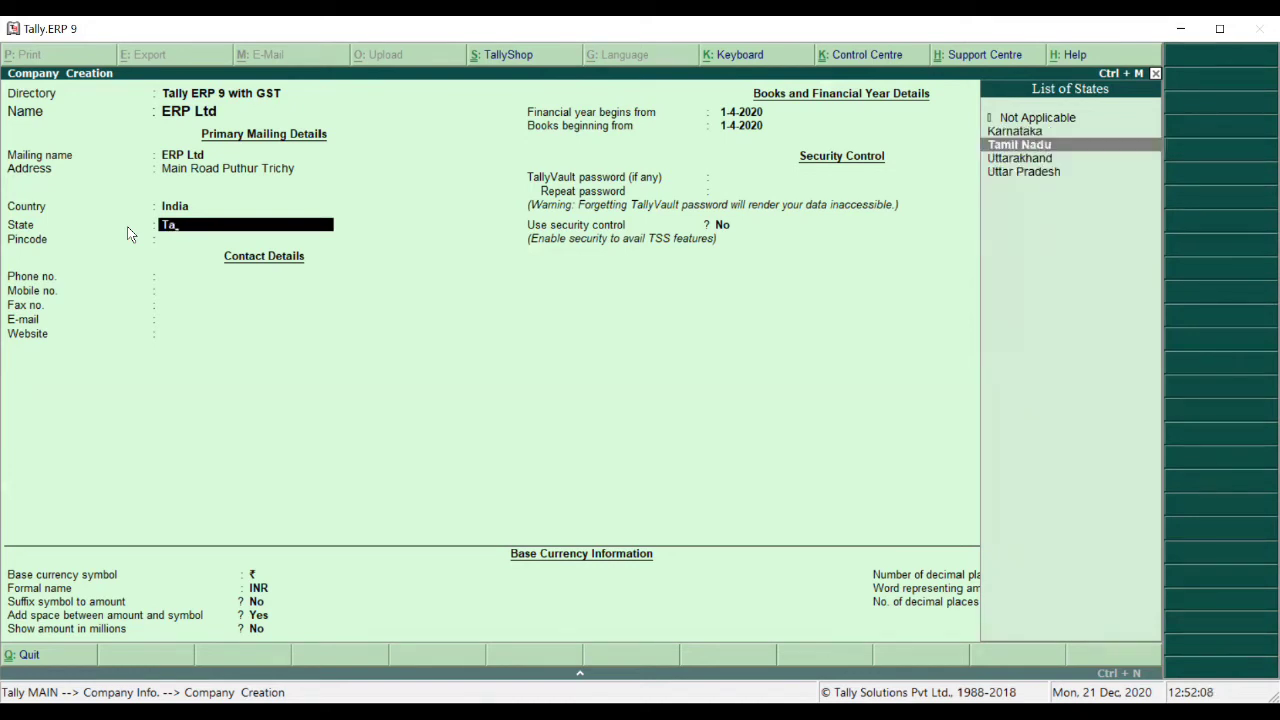
pyautogui.press('Return')
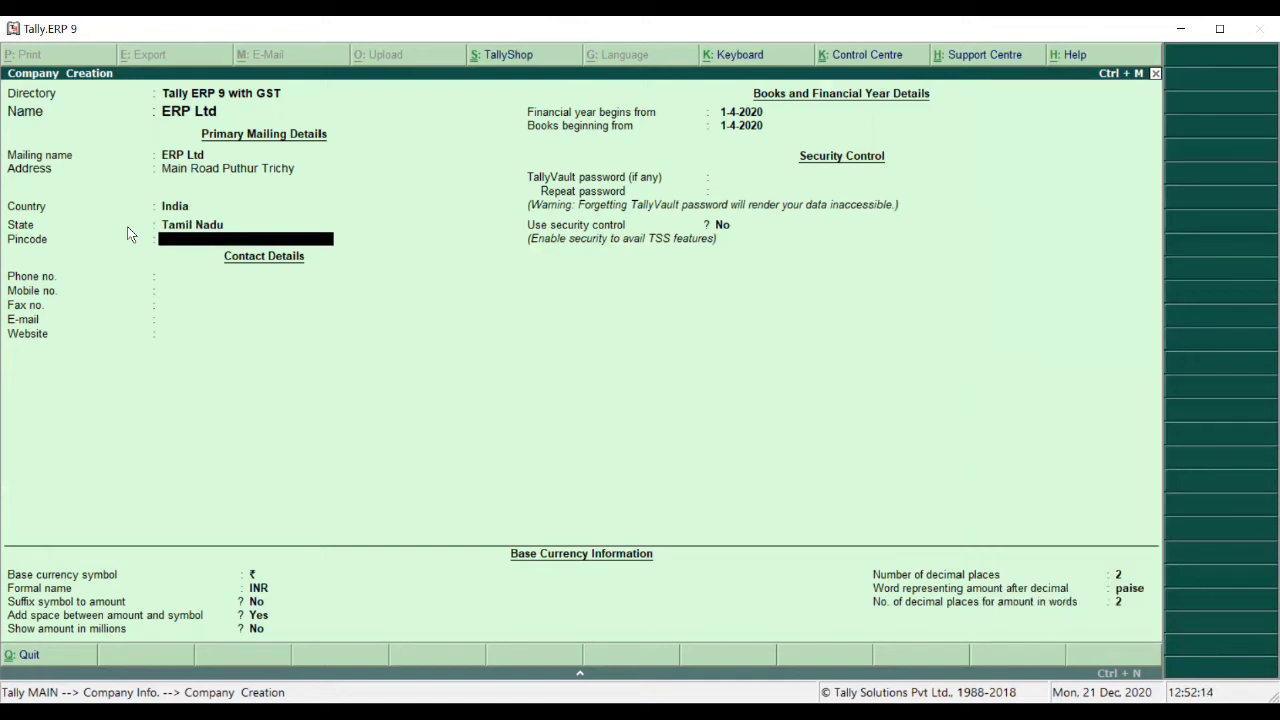
pyautogui.write('620017')
# Step: Enter the company's phone and mobile numbers, leaving fax, e-mail and website empty
pyautogui.press('Return')
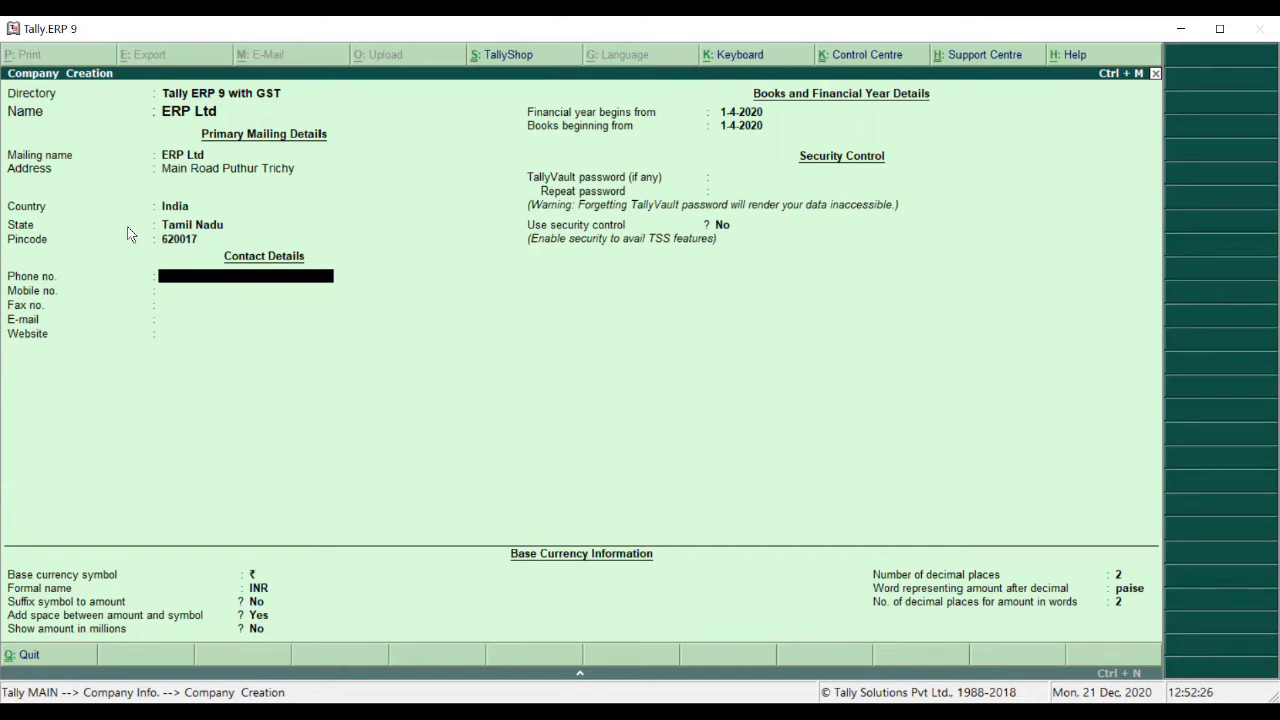
pyautogui.write('431 2345678')
pyautogui.press('Return')
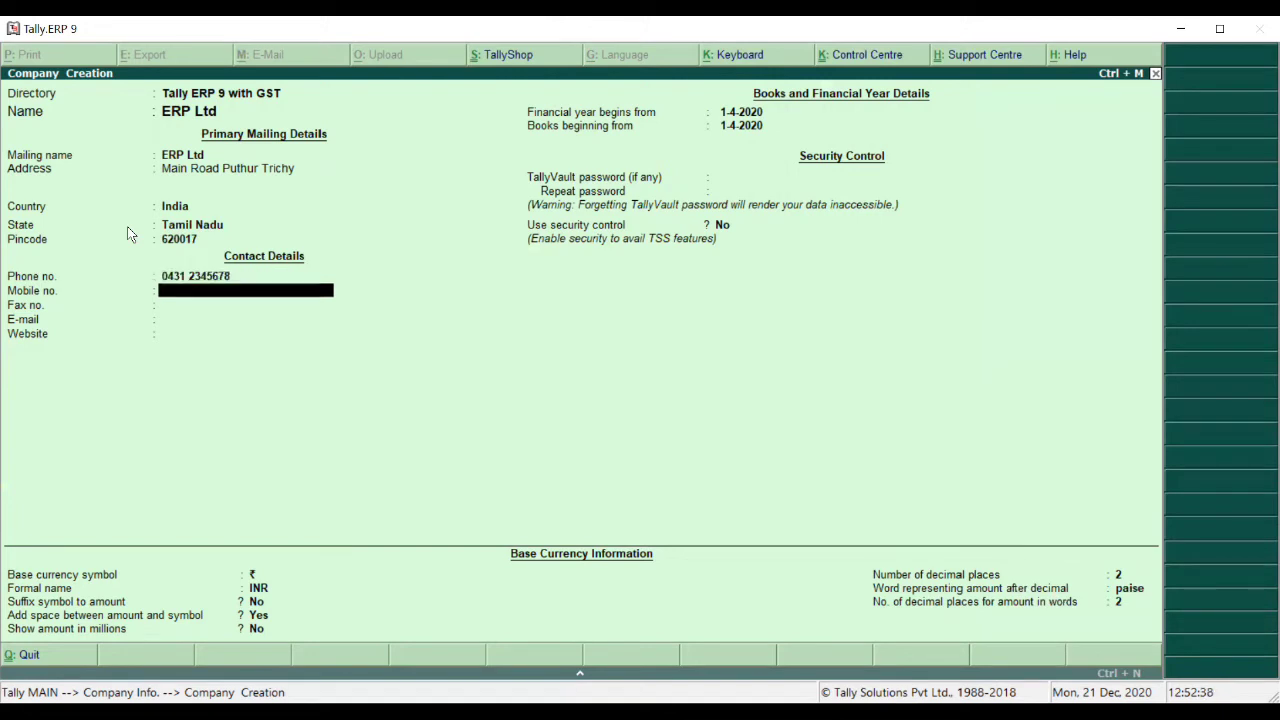
pyautogui.write('9876543210')
pyautogui.press('Return')
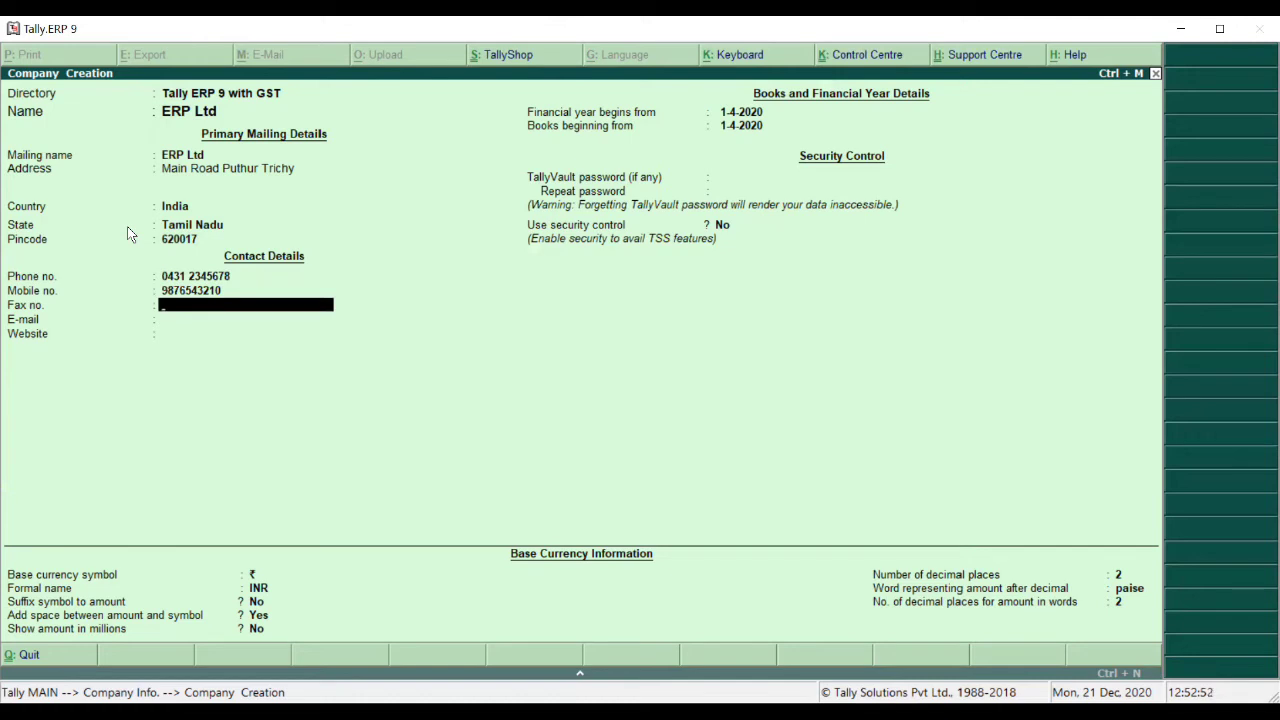
pyautogui.press('Return')
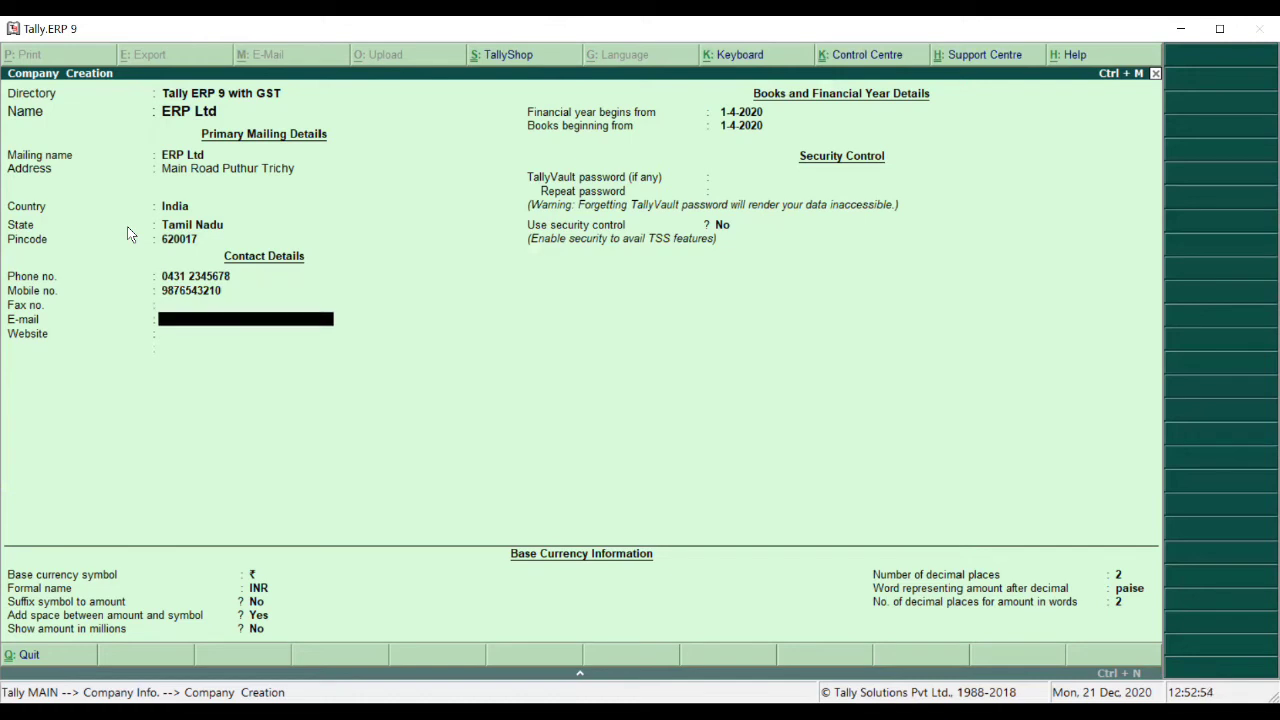
pyautogui.press('Return')
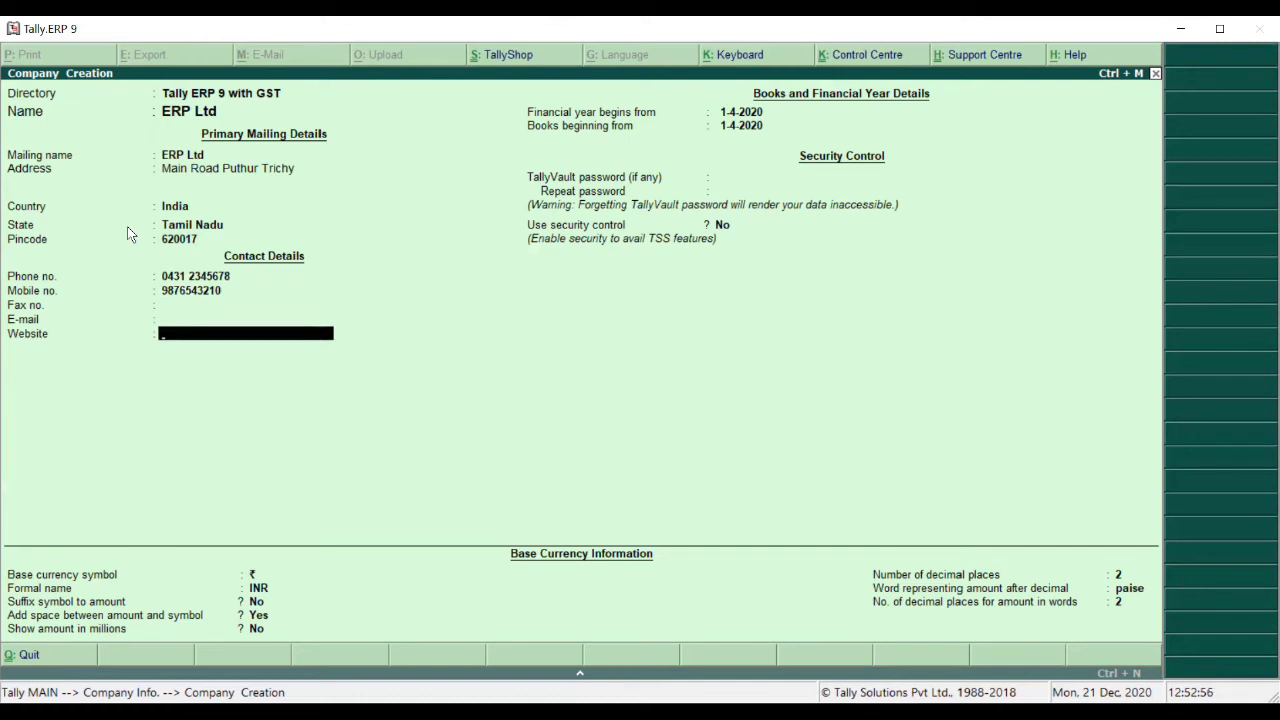
pyautogui.press('Return')
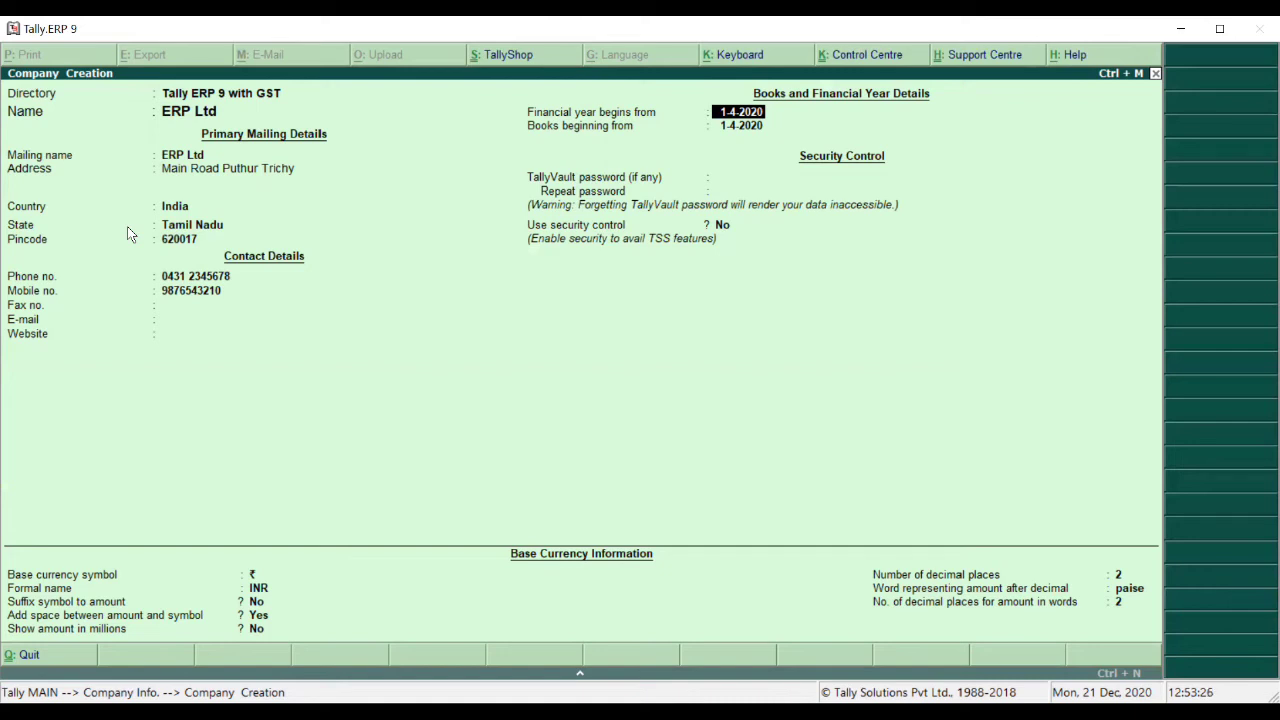
# Step: Accept 1-4-2020 for financial year and books start, without TallyVault password or security control
pyautogui.press('Return')
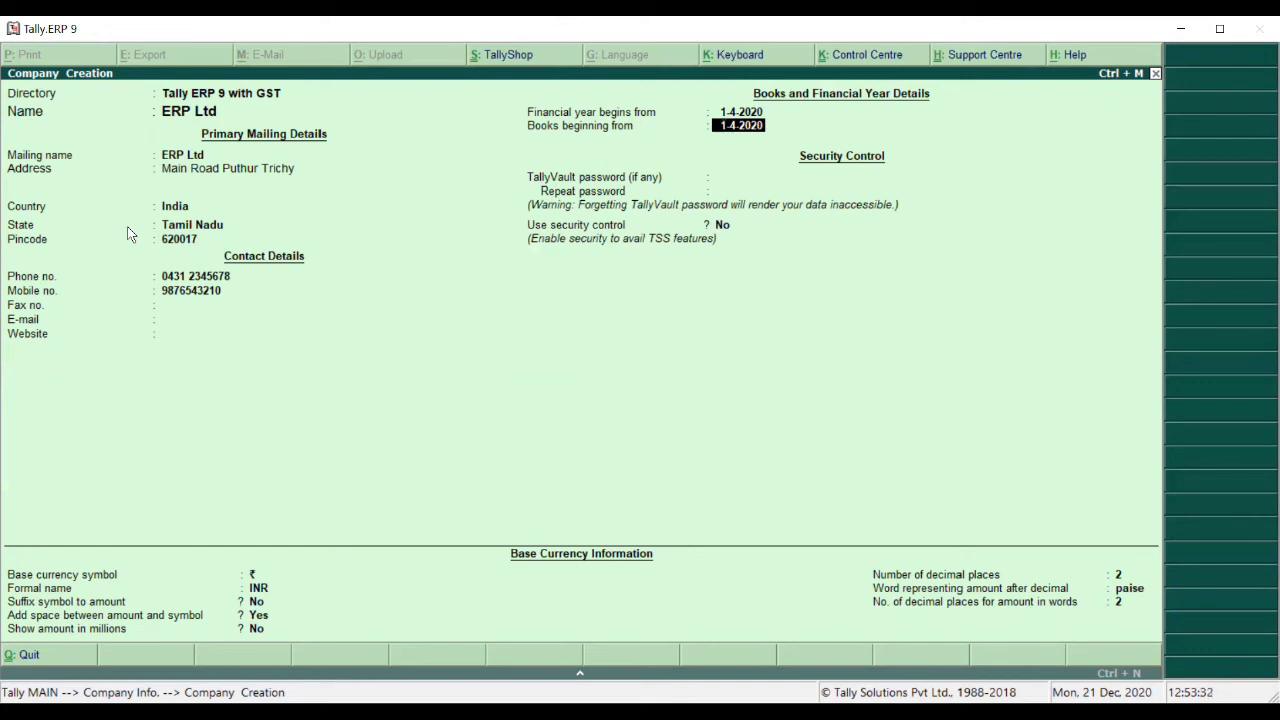
pyautogui.press('Return')
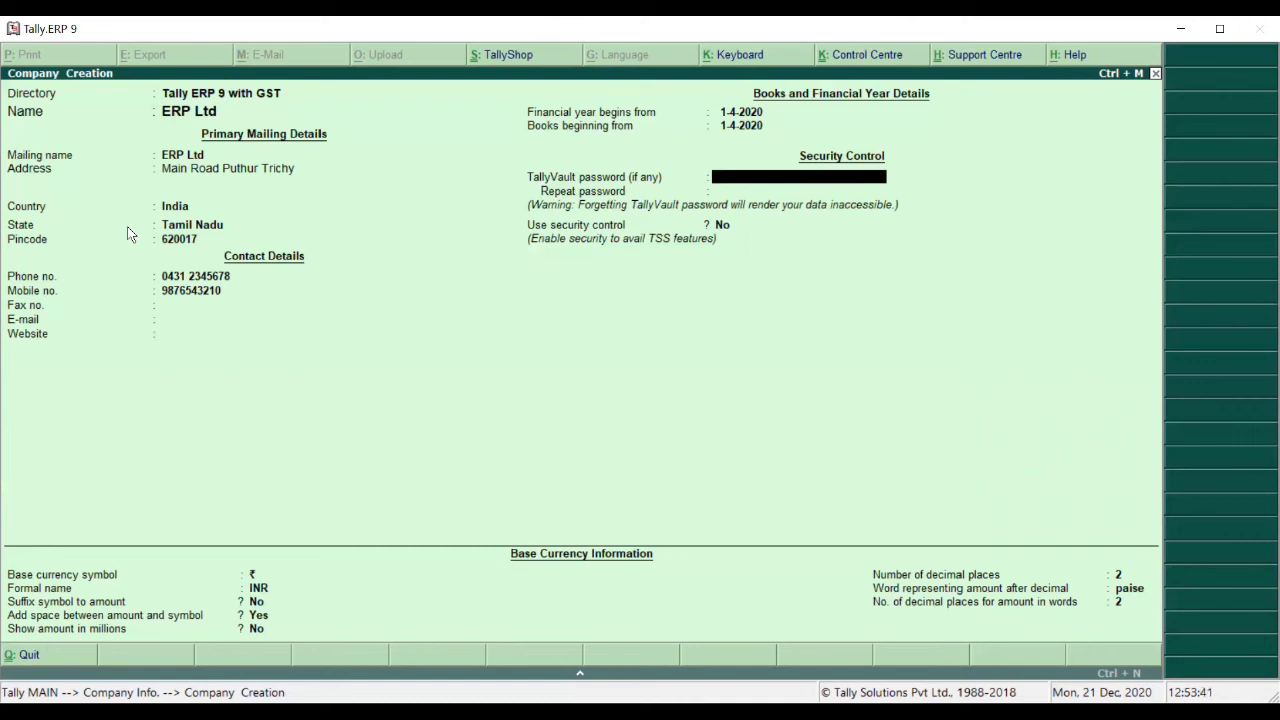
pyautogui.press('Return')
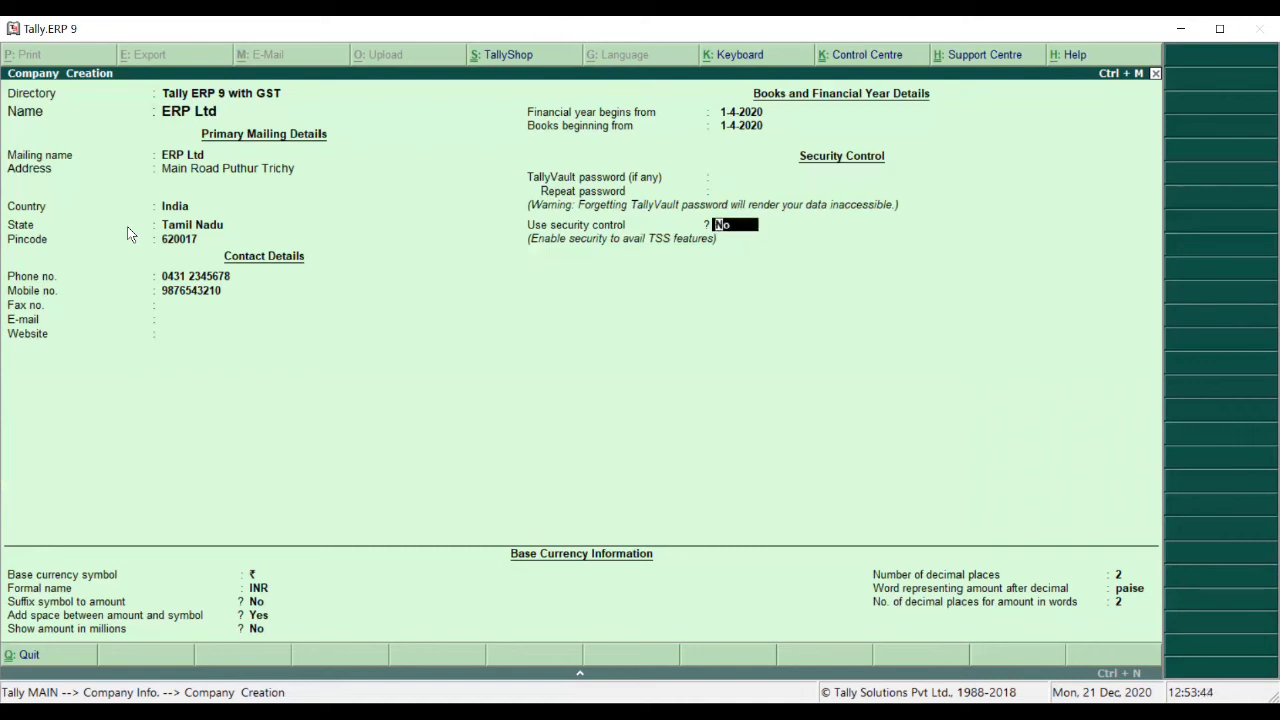
pyautogui.press('Return')
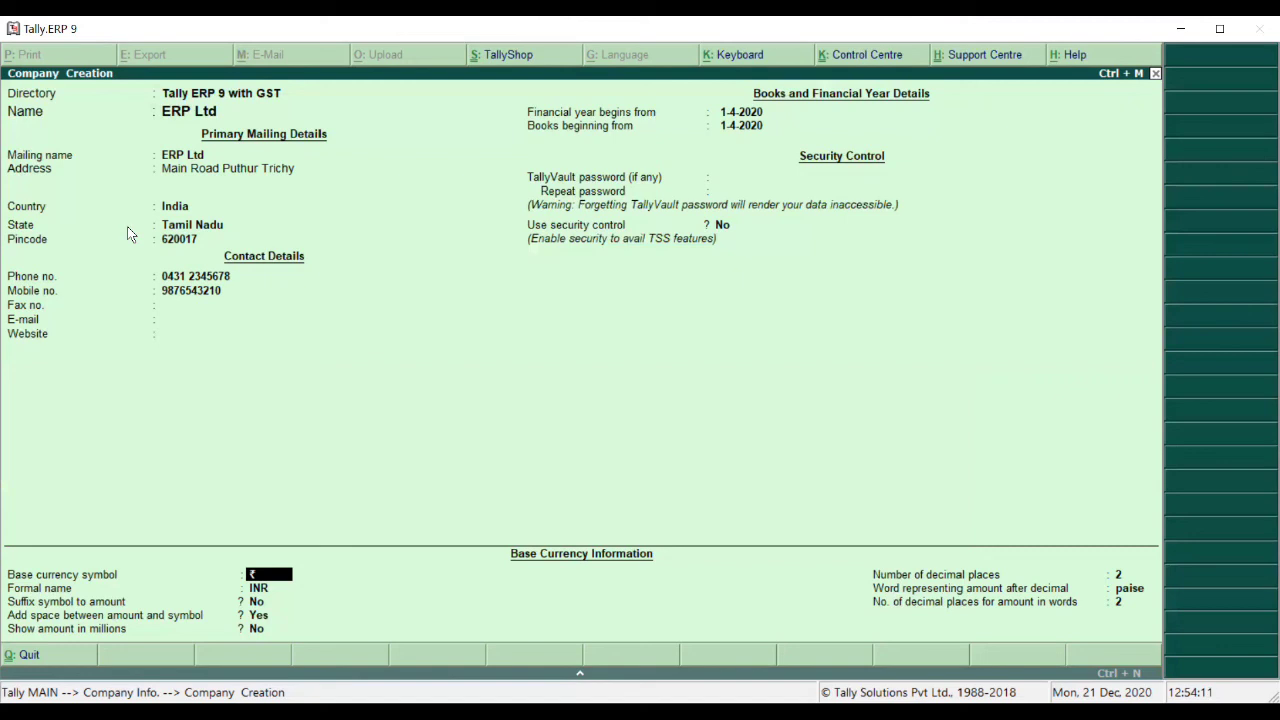
# Step: Keep the ₹ symbol, INR name and other currency defaults, then accept the ERP Ltd company
pyautogui.press('Return')
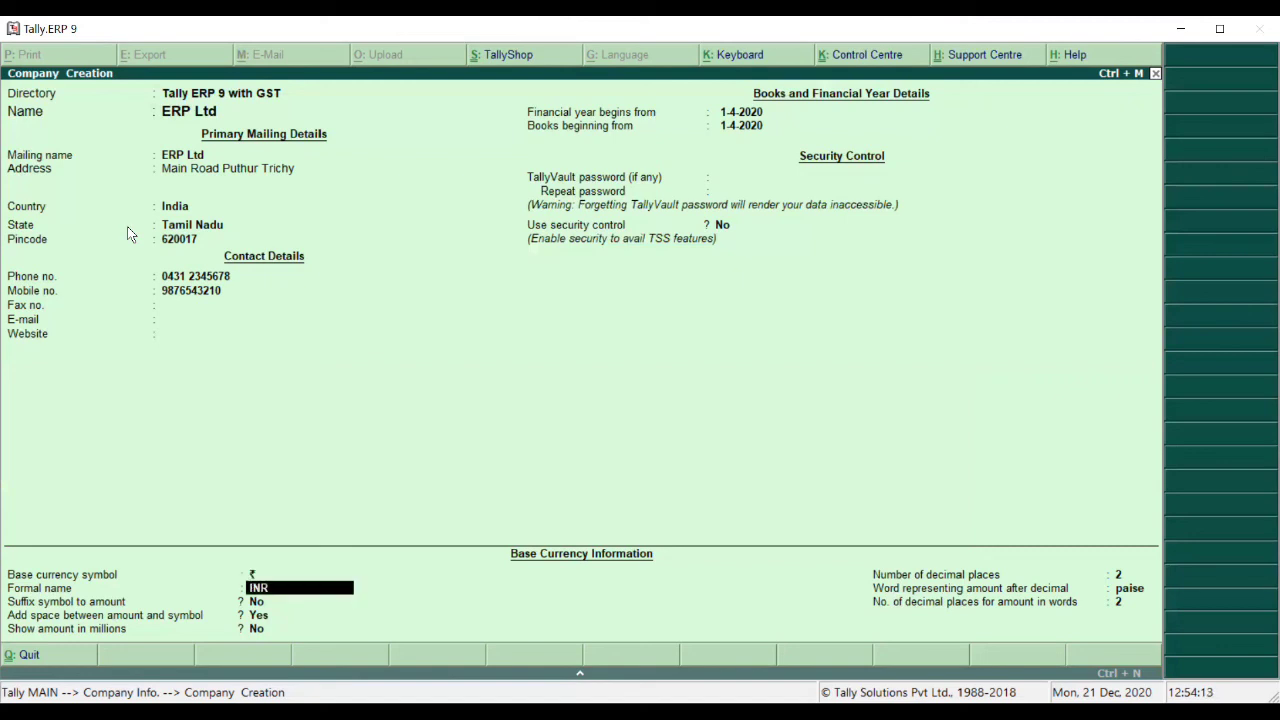
pyautogui.press('Return')
pyautogui.press('Return')
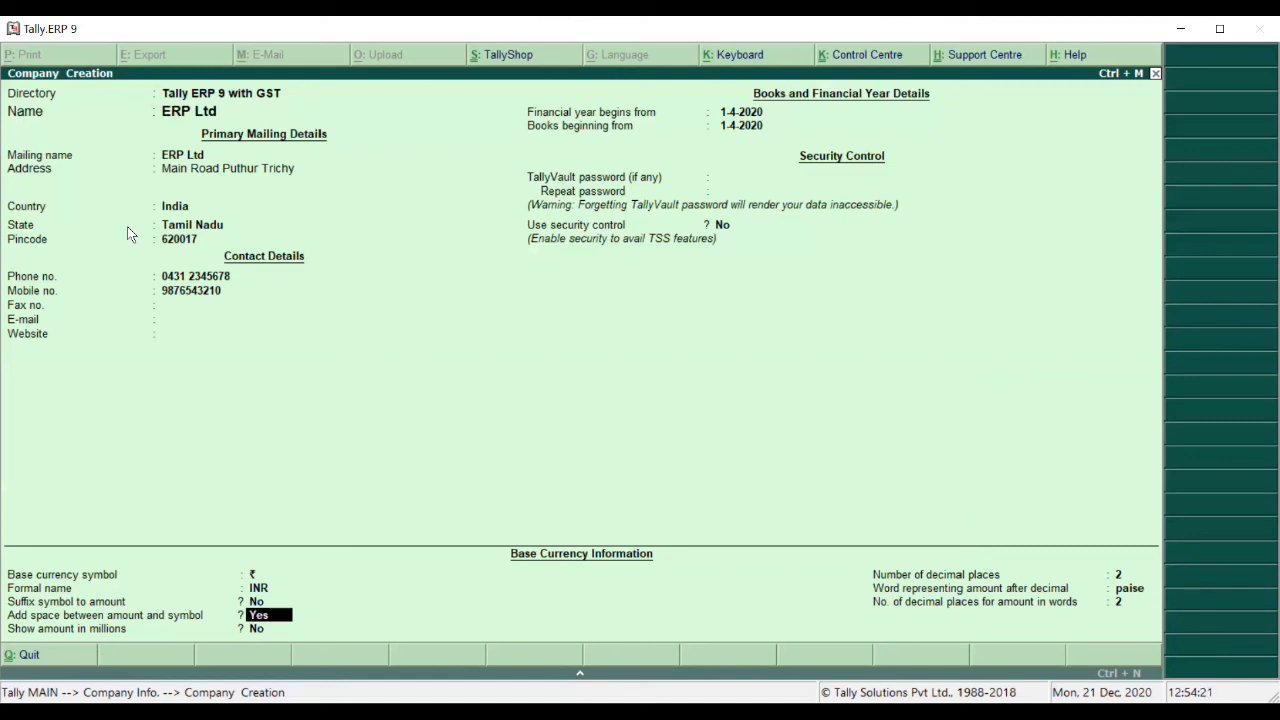
pyautogui.press('Return')
pyautogui.press('Return')
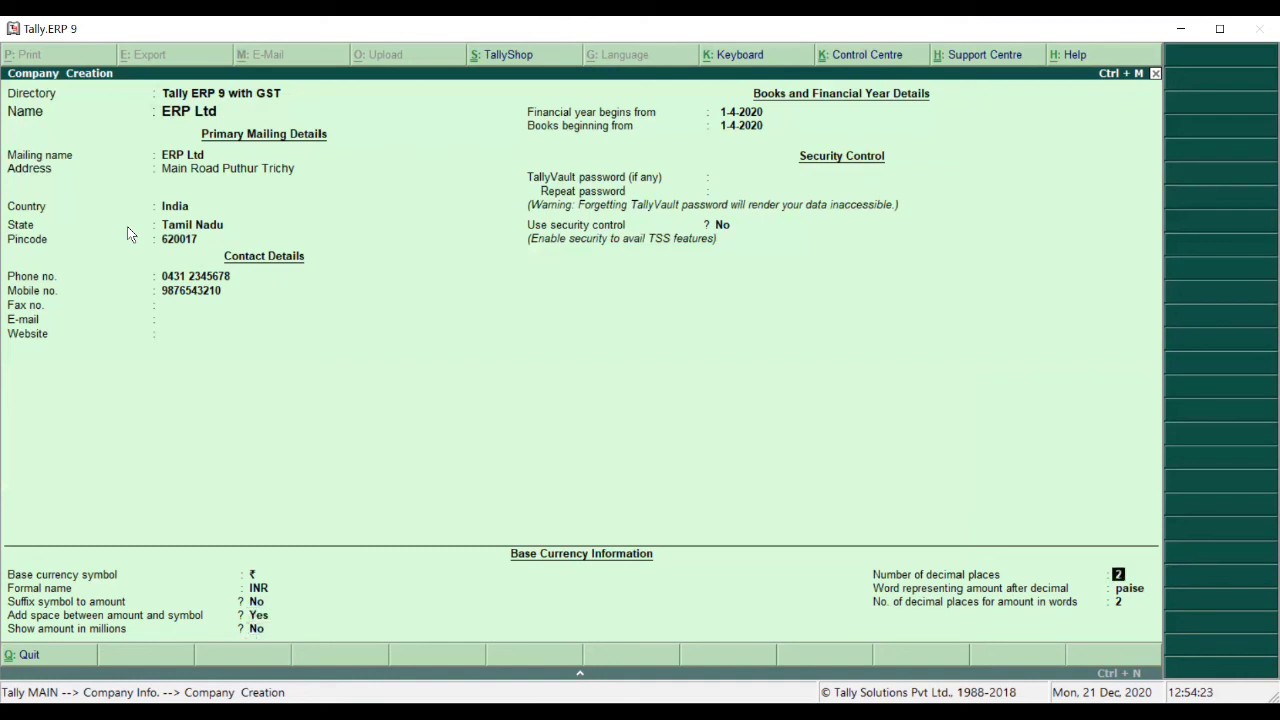
pyautogui.press('Return')
pyautogui.press('Return')
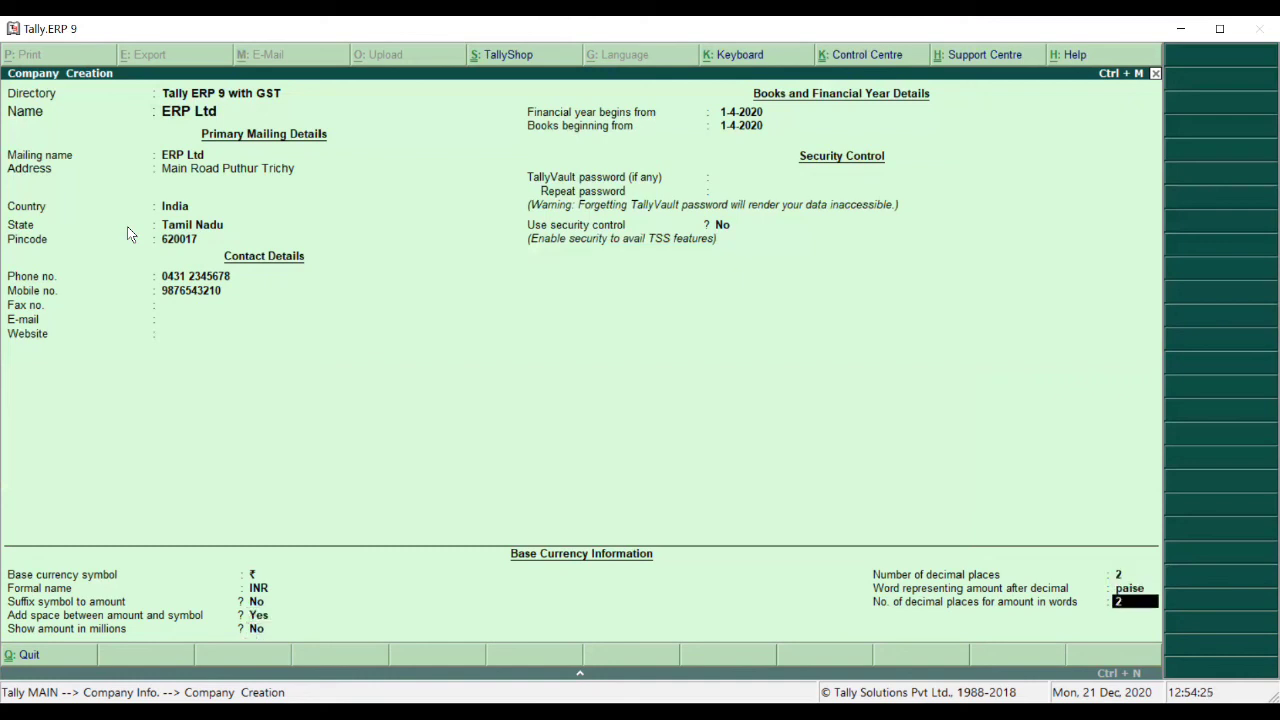
pyautogui.press('Return')
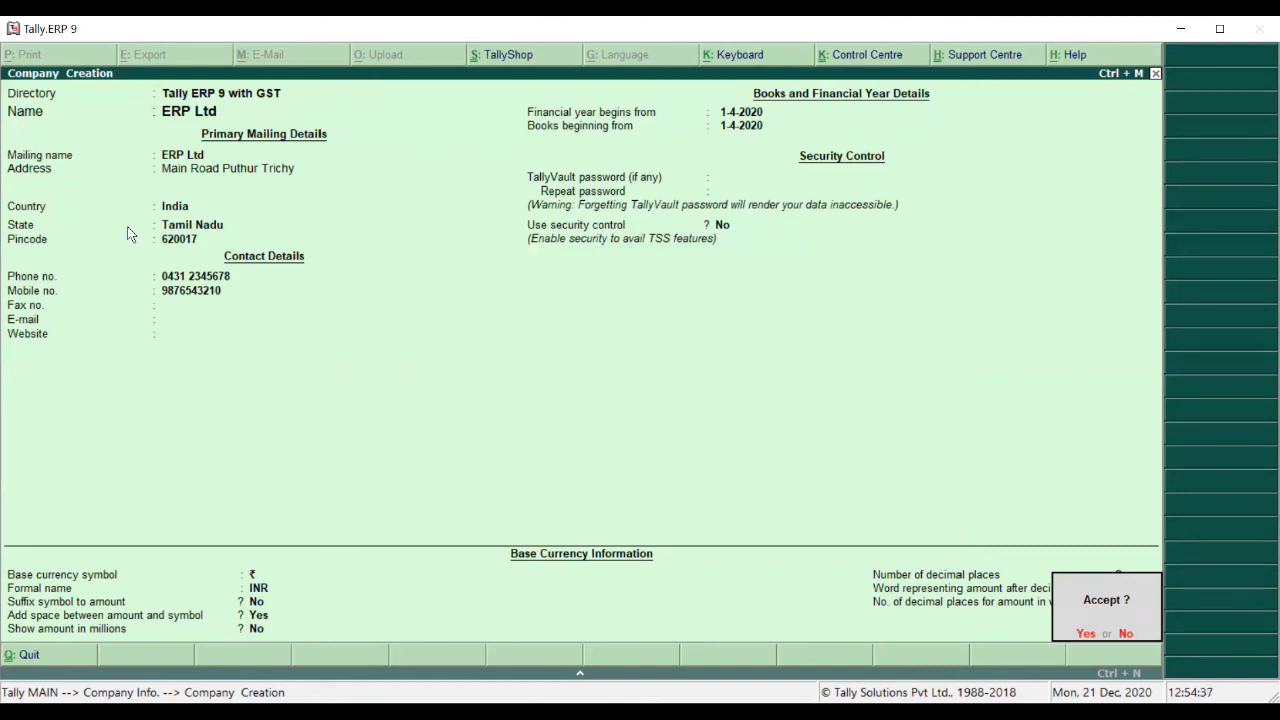
pyautogui.press('Return')
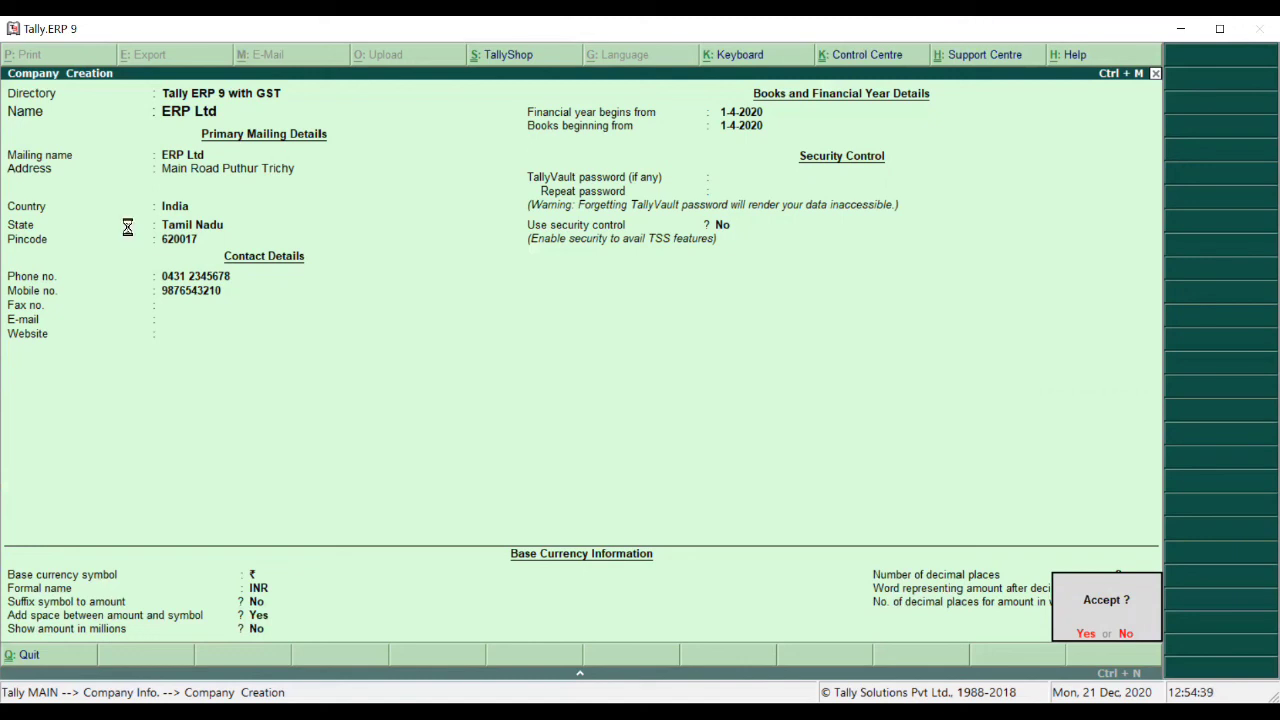